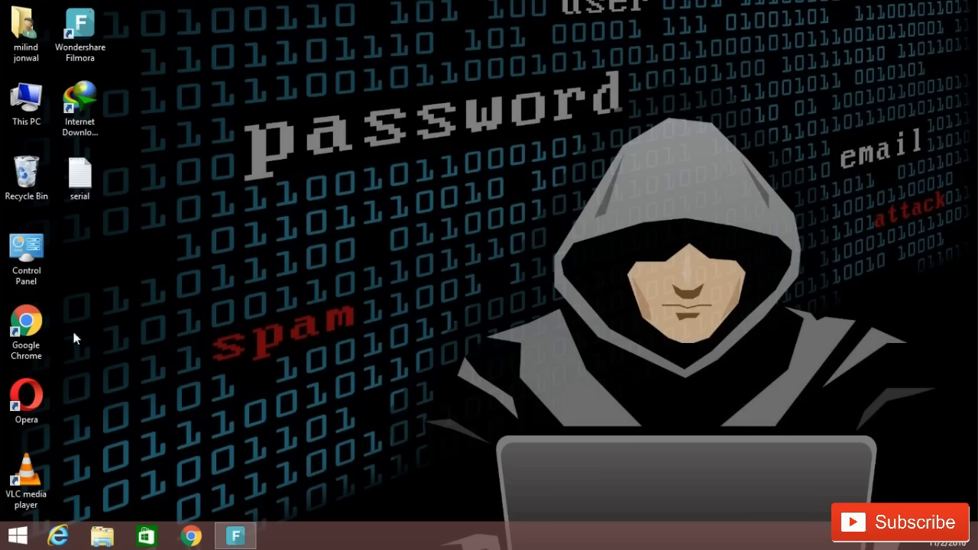
Launch Google Chrome, clear the address bar and type 'imag' to autocomplete imageoptimizer.net.
click(30, 329)
double_click(31, 329)
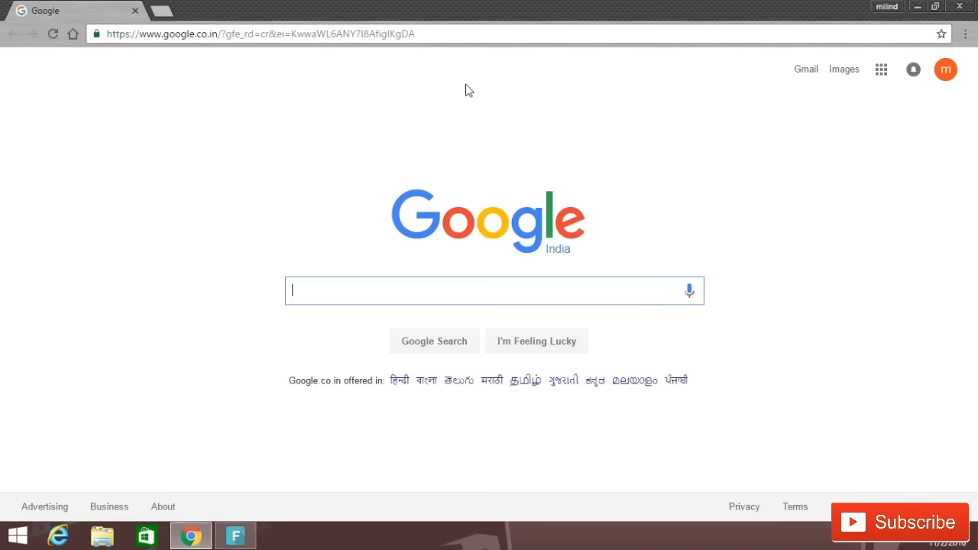
click(469, 27)
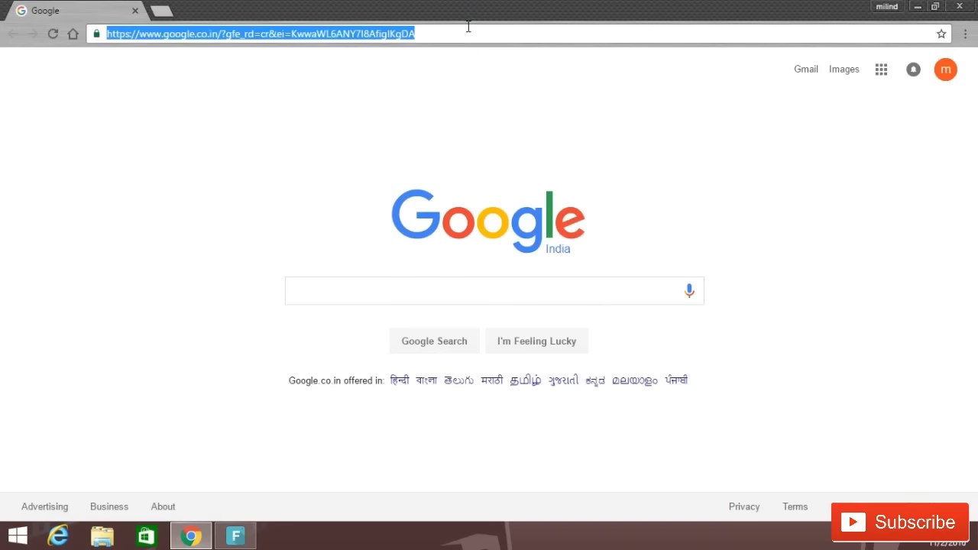
key(BackSpace)
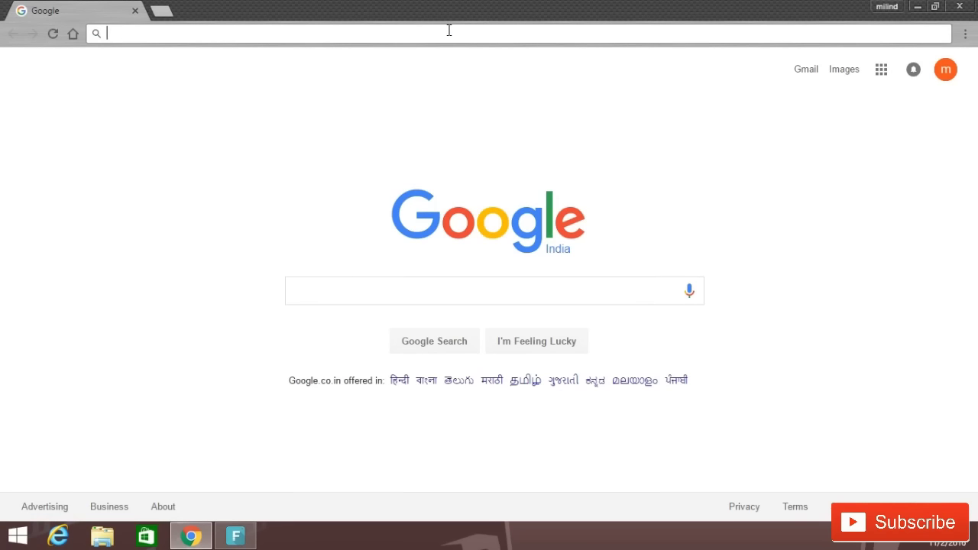
text(ima)
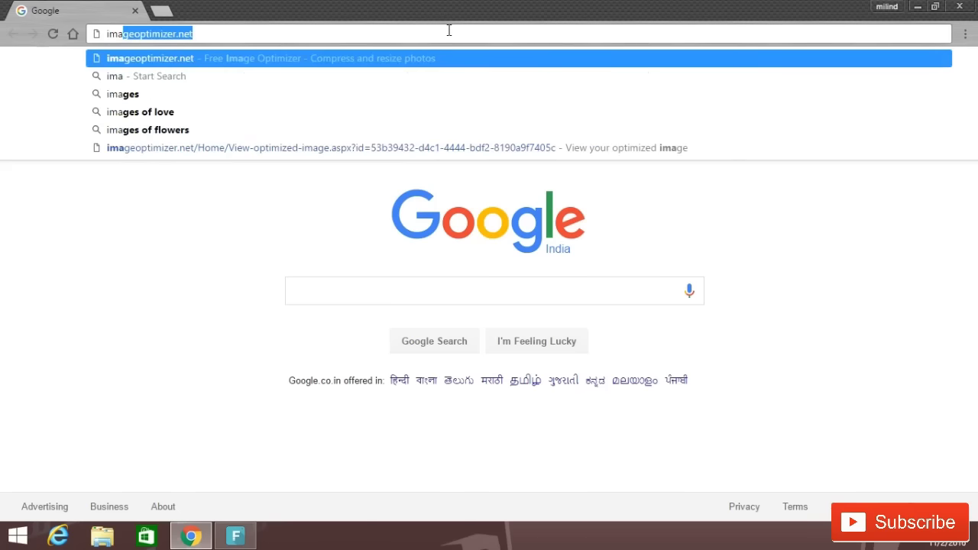
text(g)
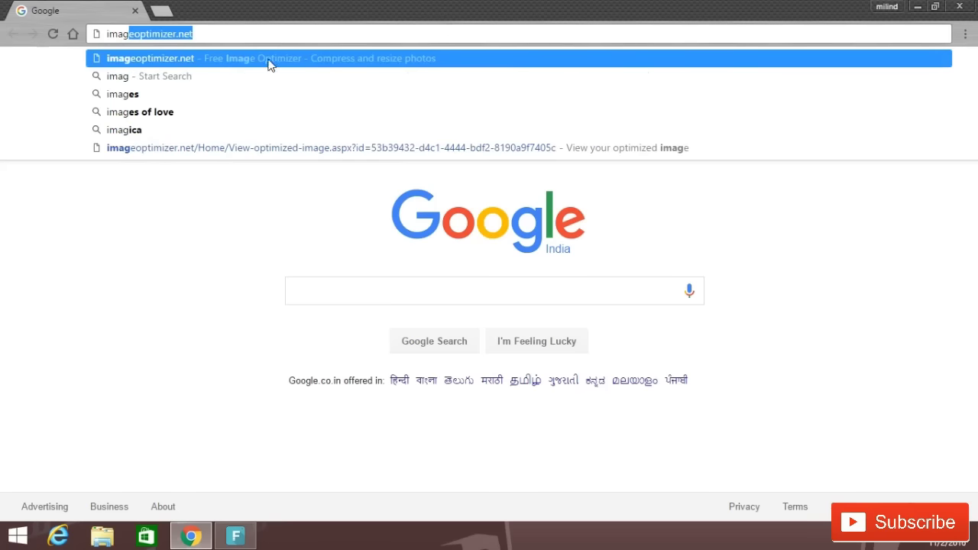
Load imageoptimizer.net from the suggestion and look over its Optimize Now form.
click(269, 65)
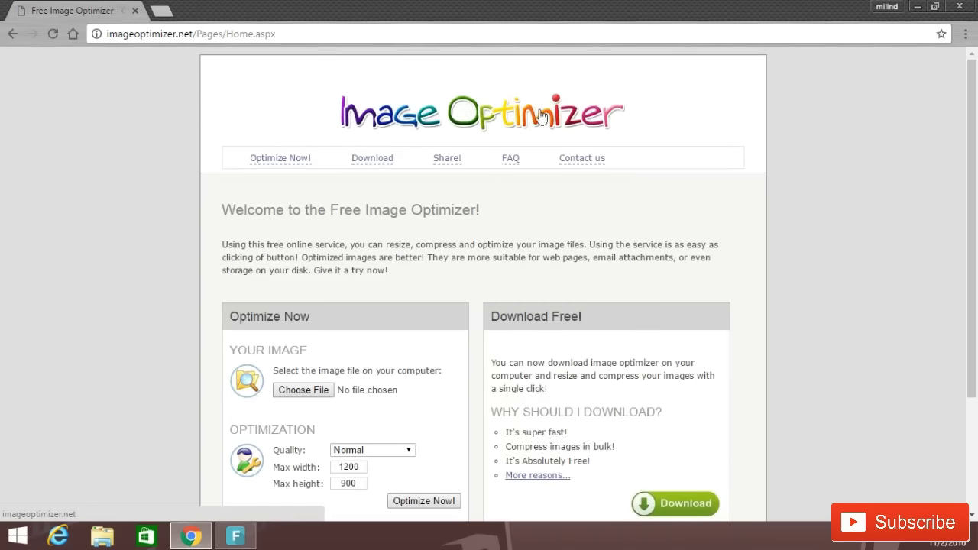
scroll(4, 229, down, 2)
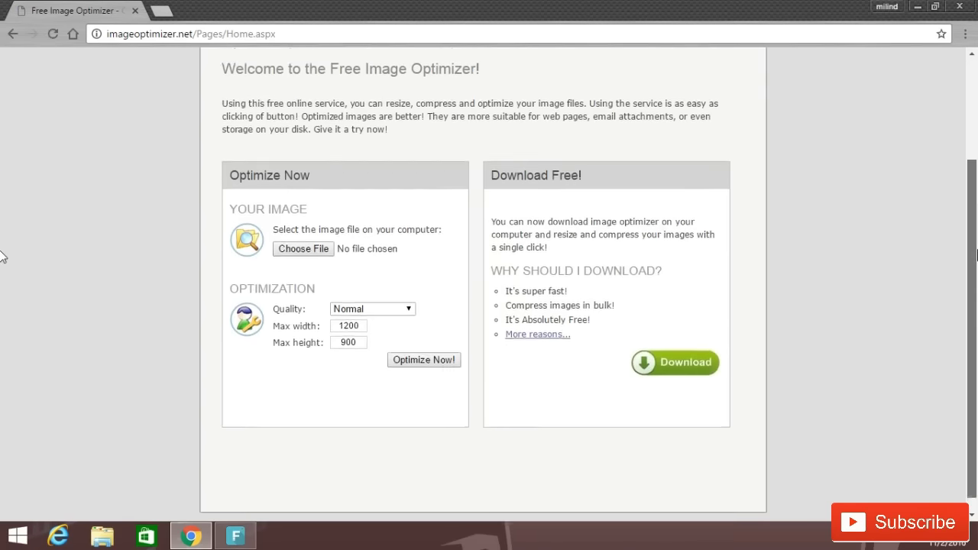
scroll(2, 253, up, 2)
scroll(2, 229, down, 2)
scroll(3, 259, up, 2)
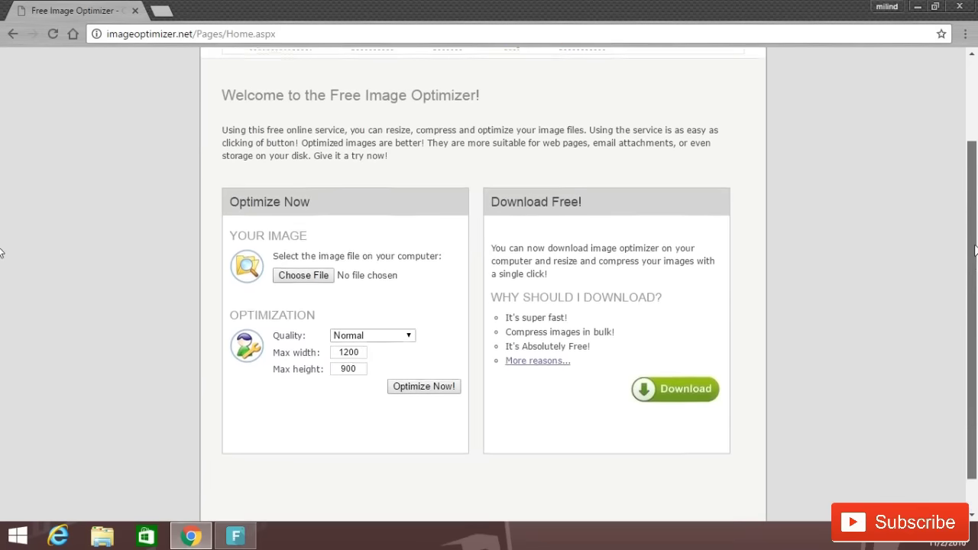
scroll(2, 186, up, 1)
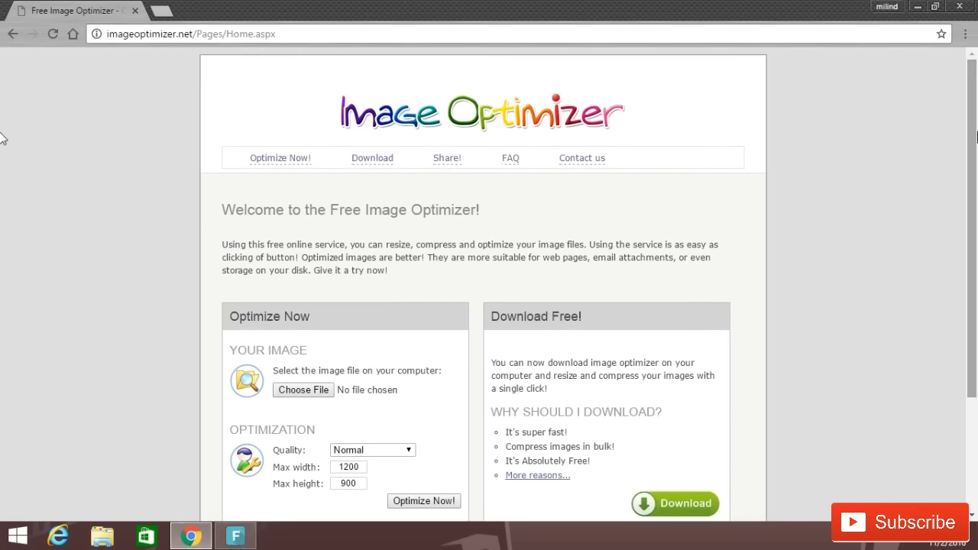
scroll(2, 222, down, 2)
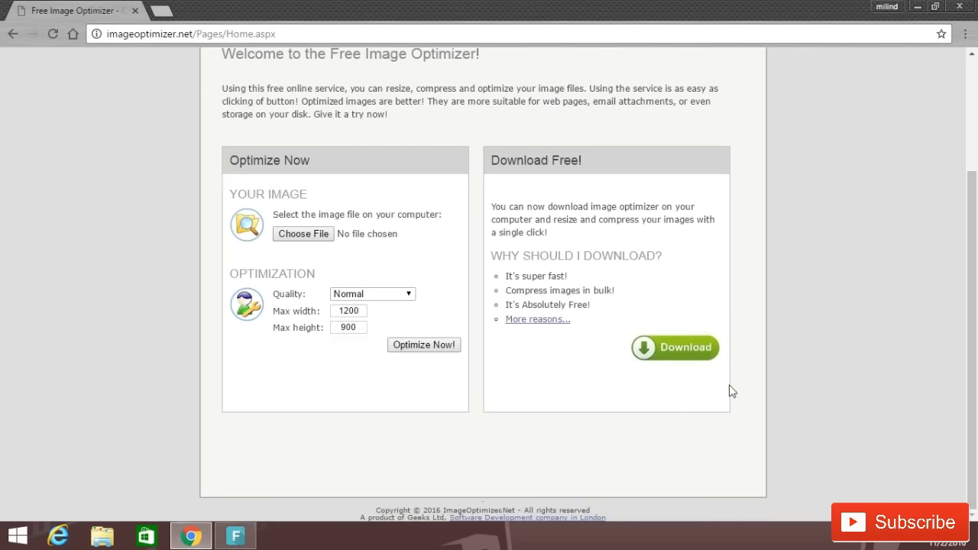
scroll(3, 402, up, 2)
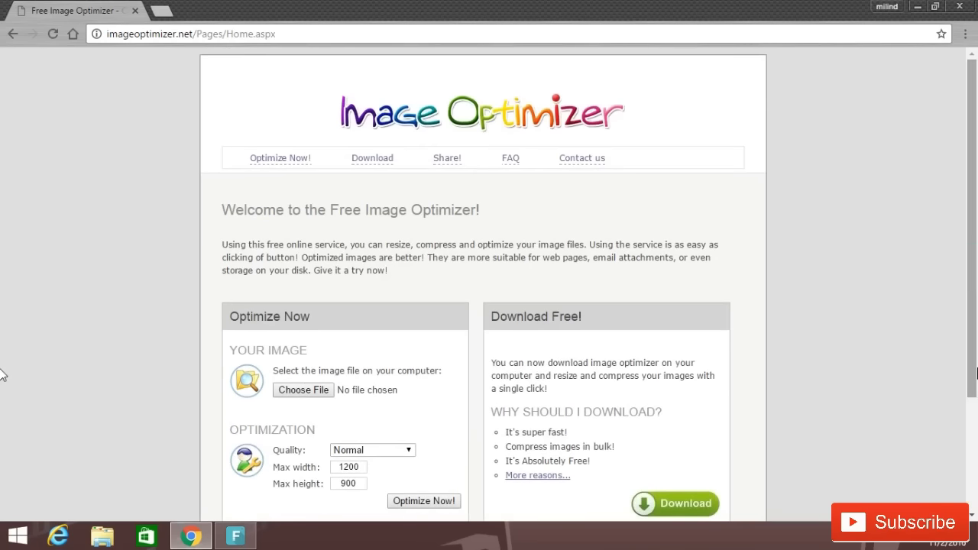
scroll(2, 367, down, 2)
scroll(2, 470, up, 3)
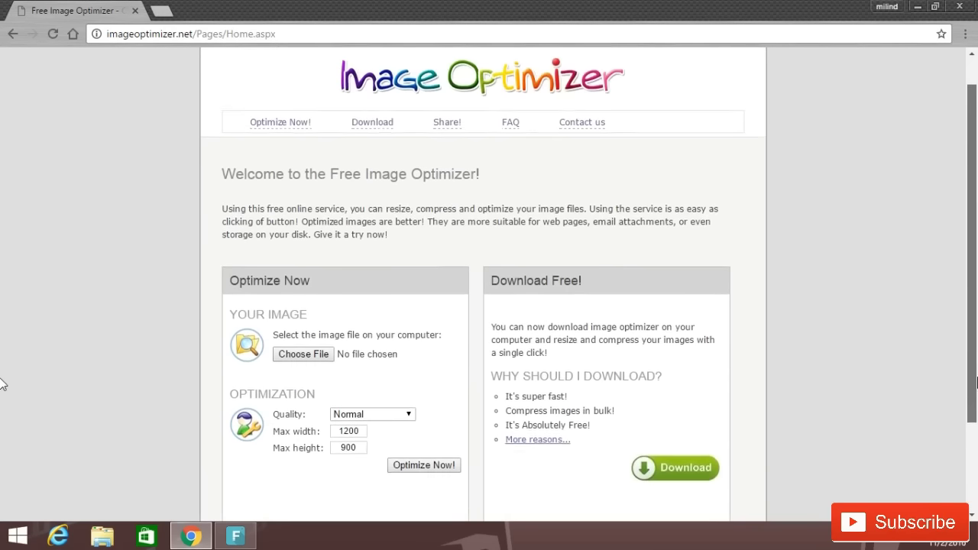
scroll(2, 497, down, 3)
scroll(3, 451, up, 3)
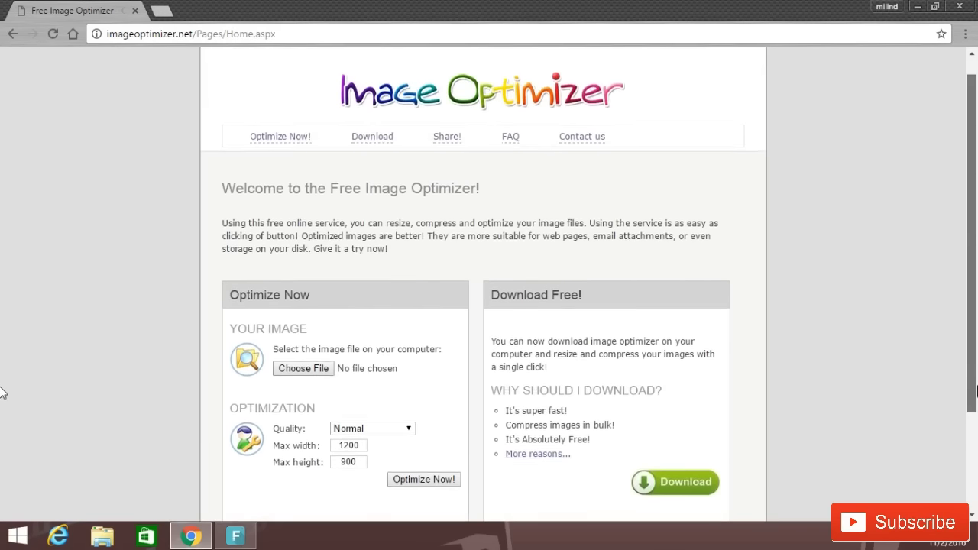
scroll(3, 398, down, 2)
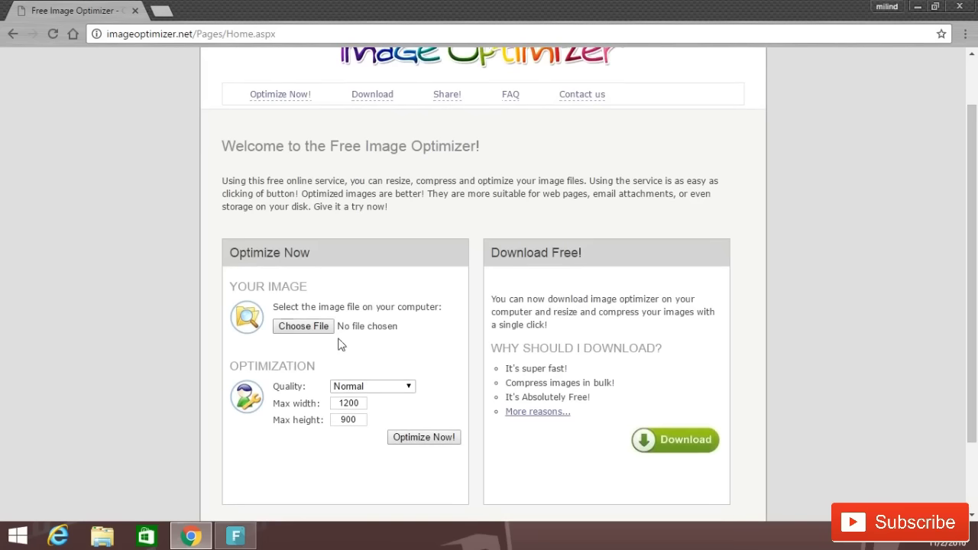
Choose 10-most-notorious-hackers-of-all-time.jpg from D:\wallpapper as the image to optimize.
click(310, 327)
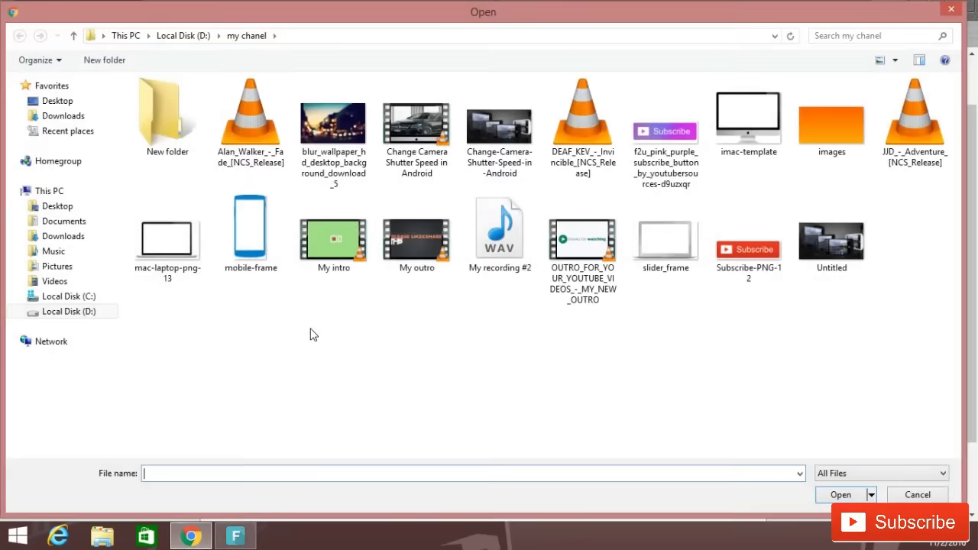
click(36, 104)
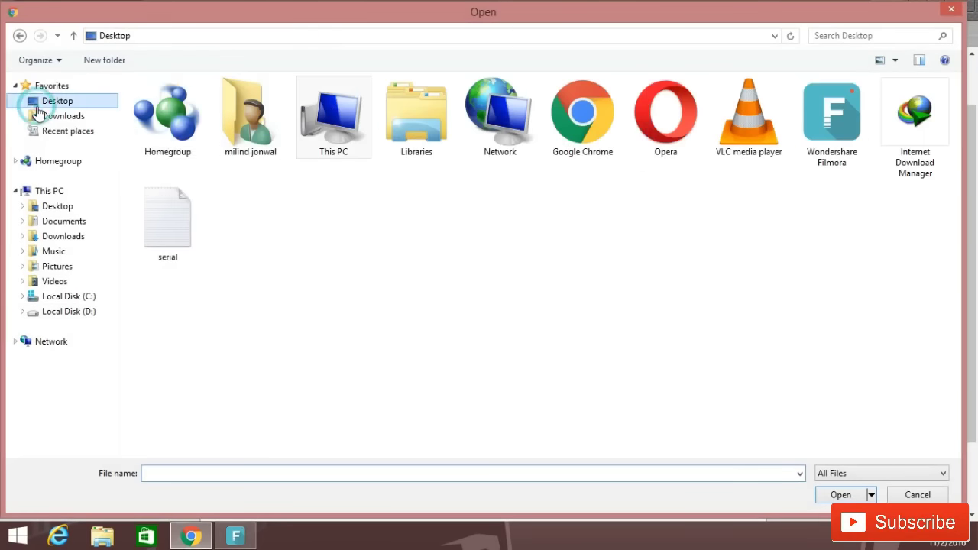
double_click(315, 125)
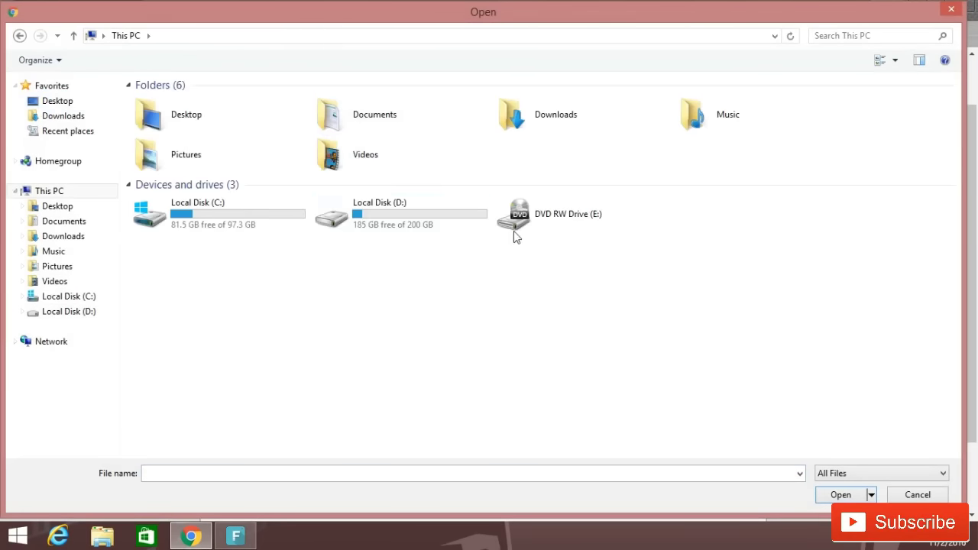
double_click(448, 218)
double_click(320, 135)
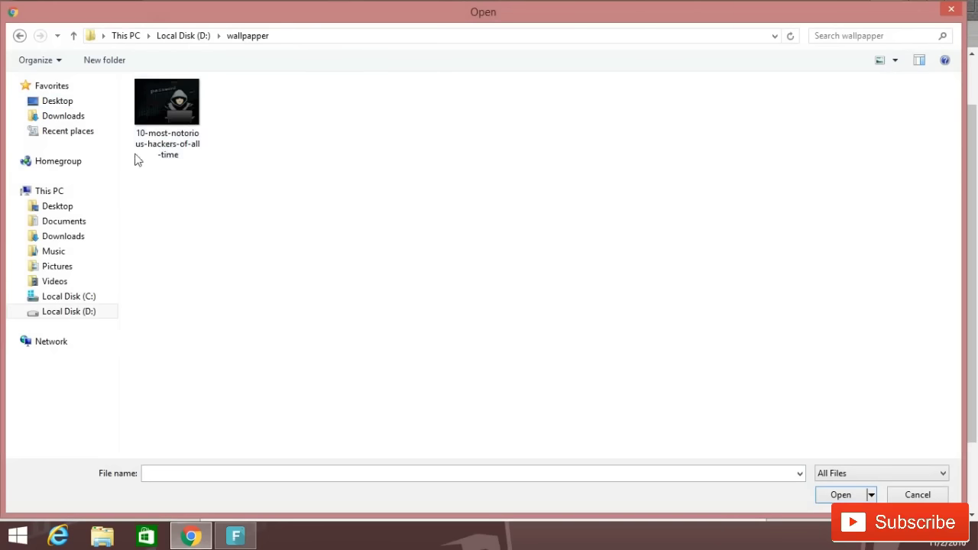
click(147, 122)
double_click(147, 123)
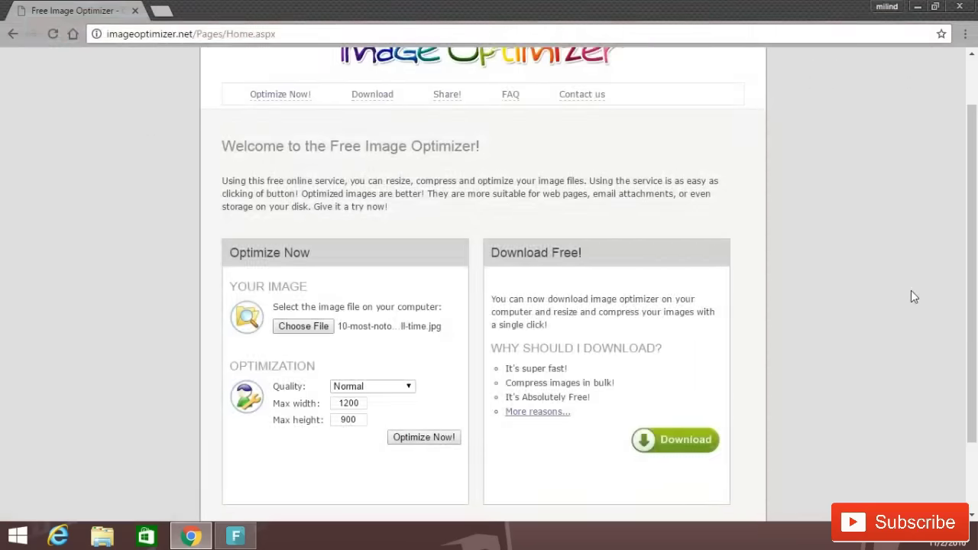
Optimize the wallpaper at 'Very small file size' quality with 1200×900 limits, giving 455 KB.
scroll(2, 277, down, 1)
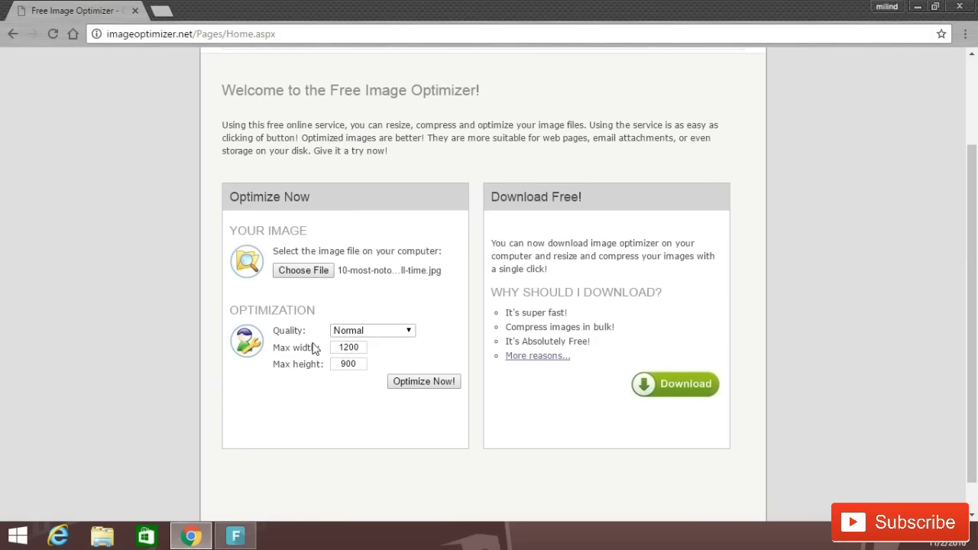
click(378, 331)
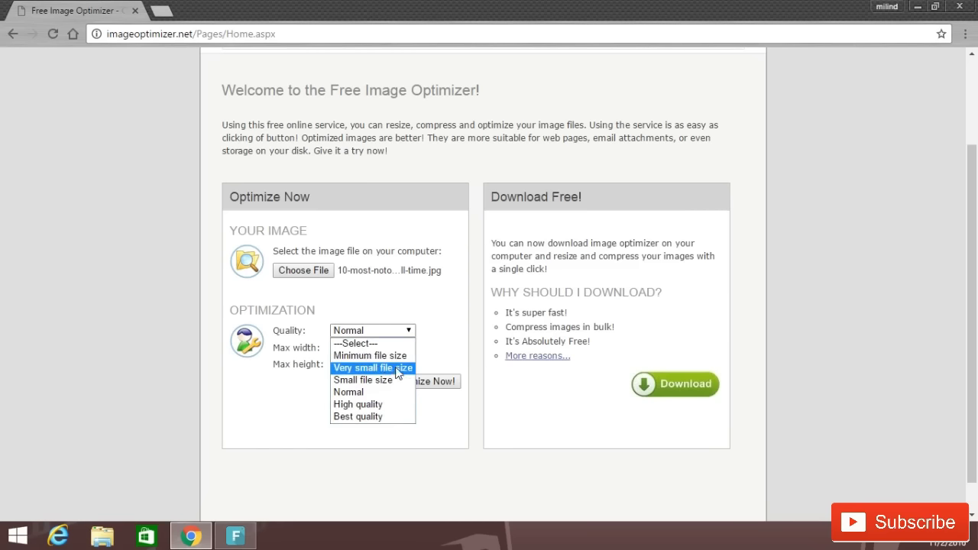
click(366, 370)
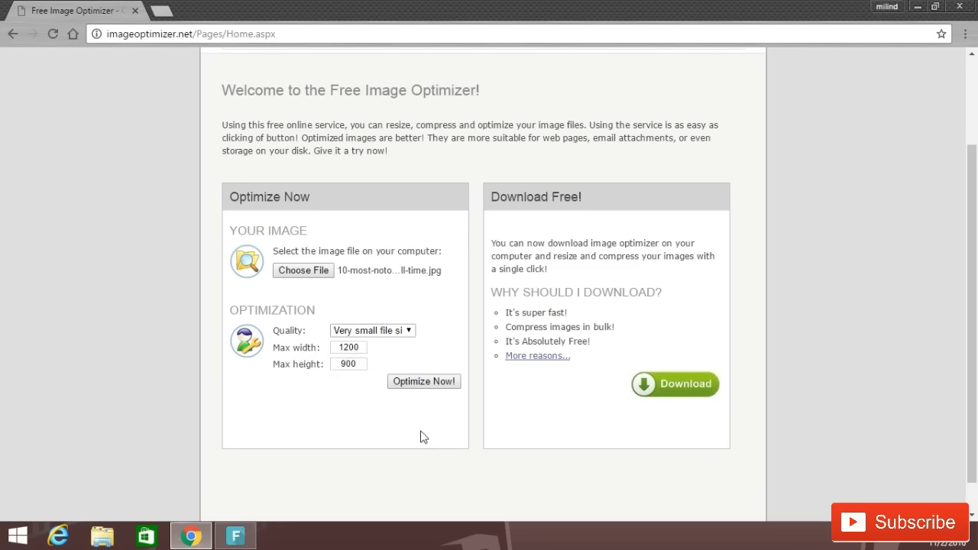
click(442, 386)
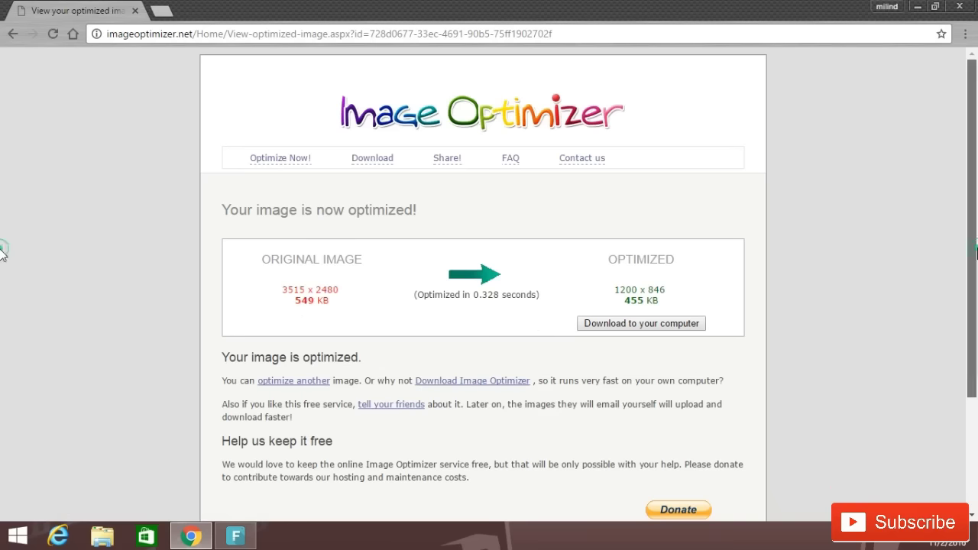
Clear Chrome's address bar, leaving the 455 KB Image Optimizer result on screen.
scroll(879, 282, down, 2)
scroll(885, 291, up, 1)
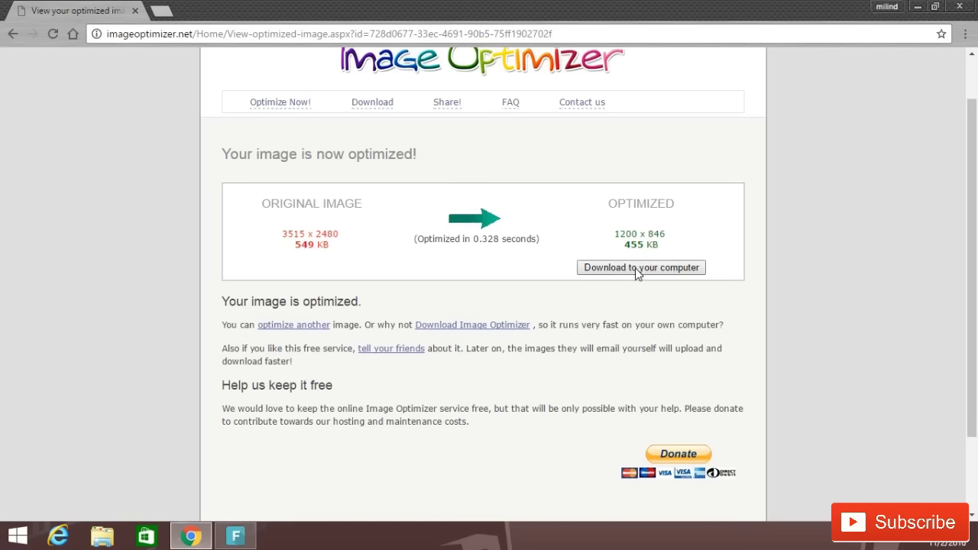
click(609, 31)
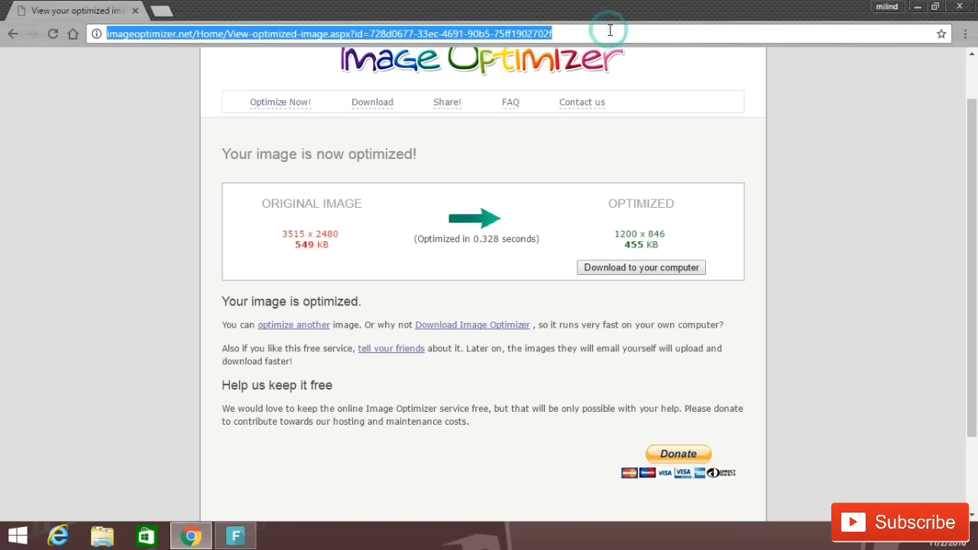
key(BackSpace)
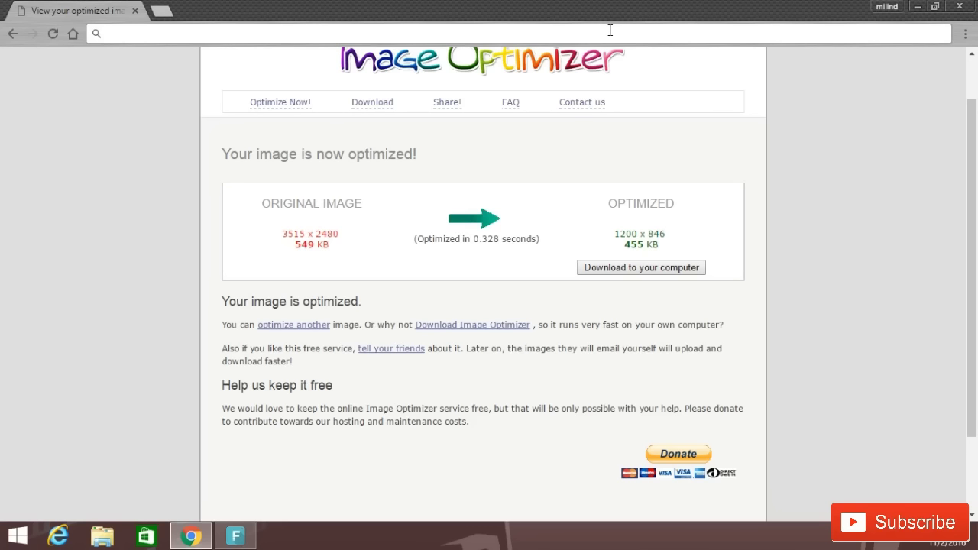
Go to compressjpeg.com and scroll to its Upload Files area.
text(compressjpg.com)
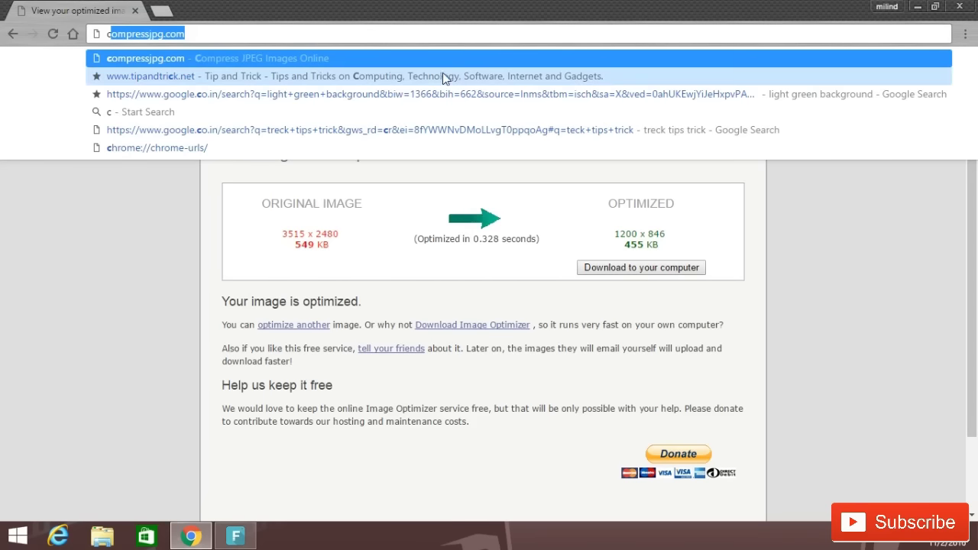
click(207, 33)
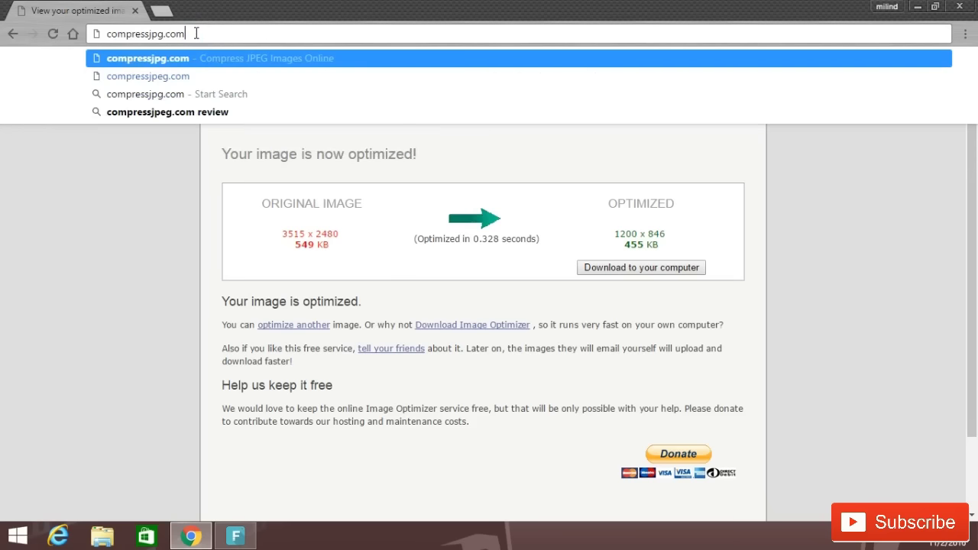
key(Return)
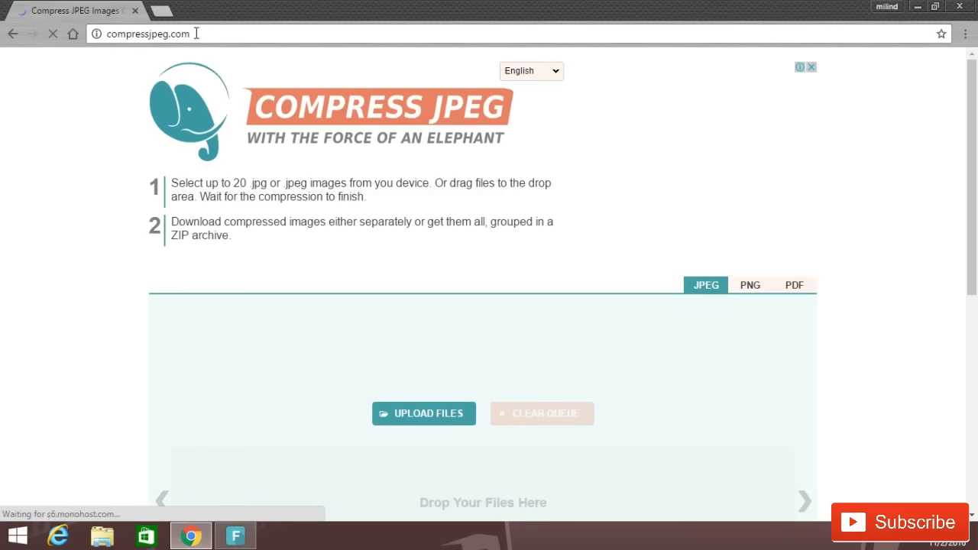
drag(977, 164, 976, 178)
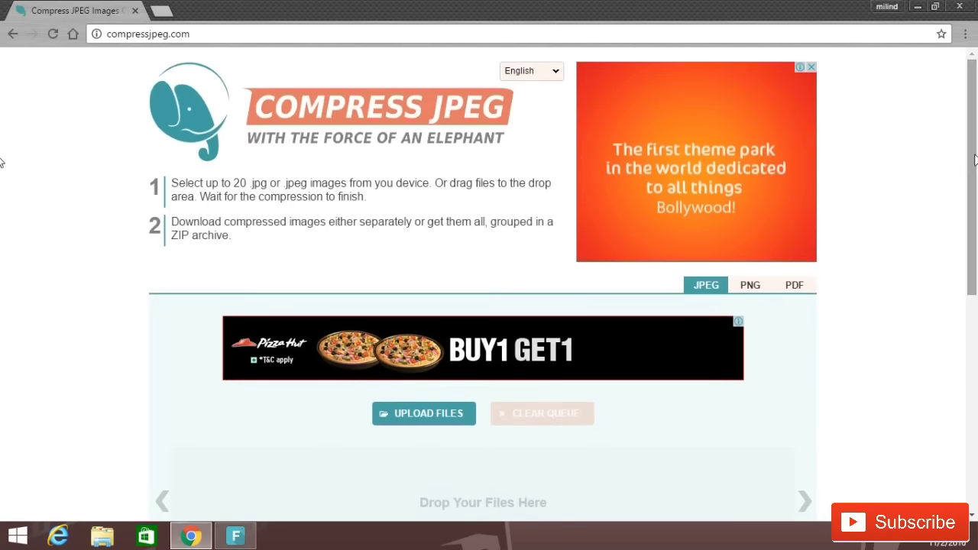
drag(976, 177, 977, 309)
scroll(3, 310, up, 3)
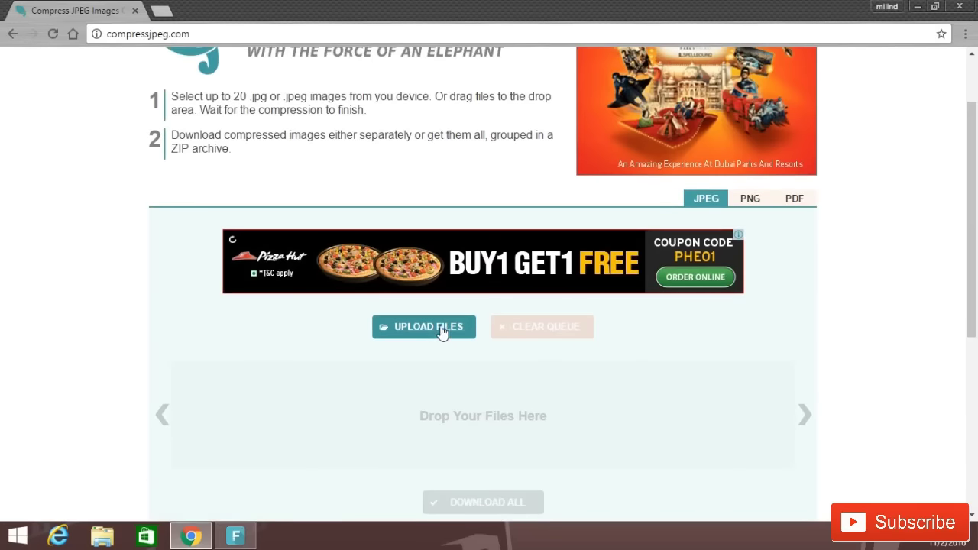
Upload 10-most-notorious-hackers-of-all-time.jpg to Compress JPEG, compressing it by 31%.
click(441, 329)
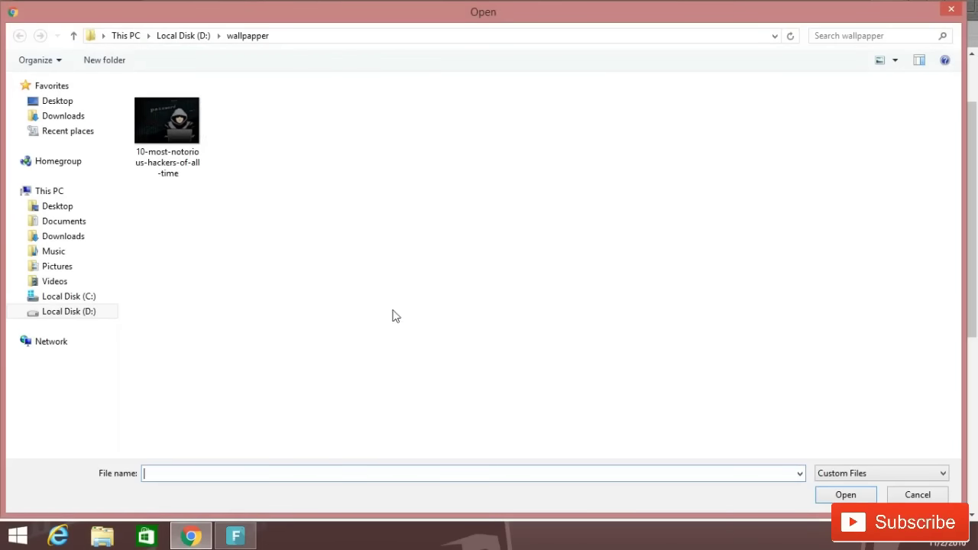
click(179, 141)
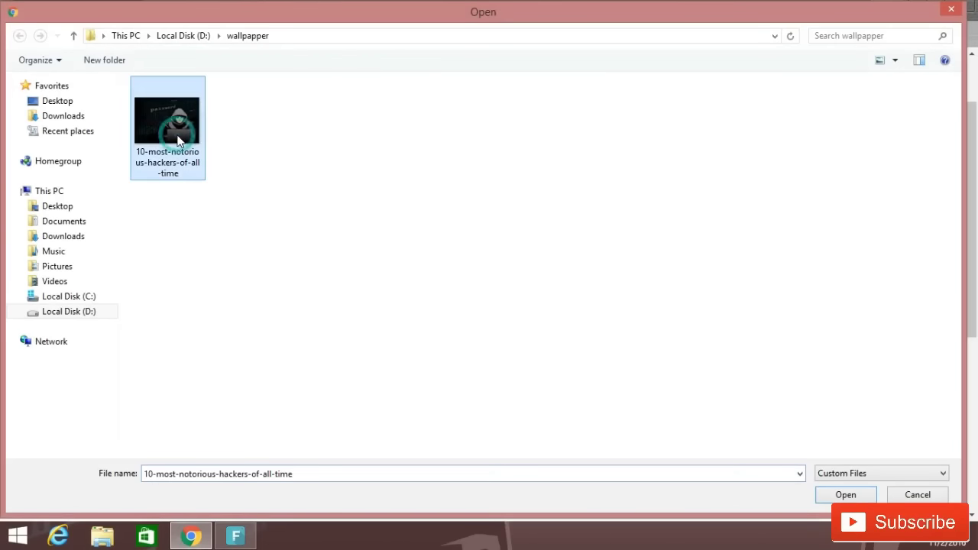
double_click(179, 142)
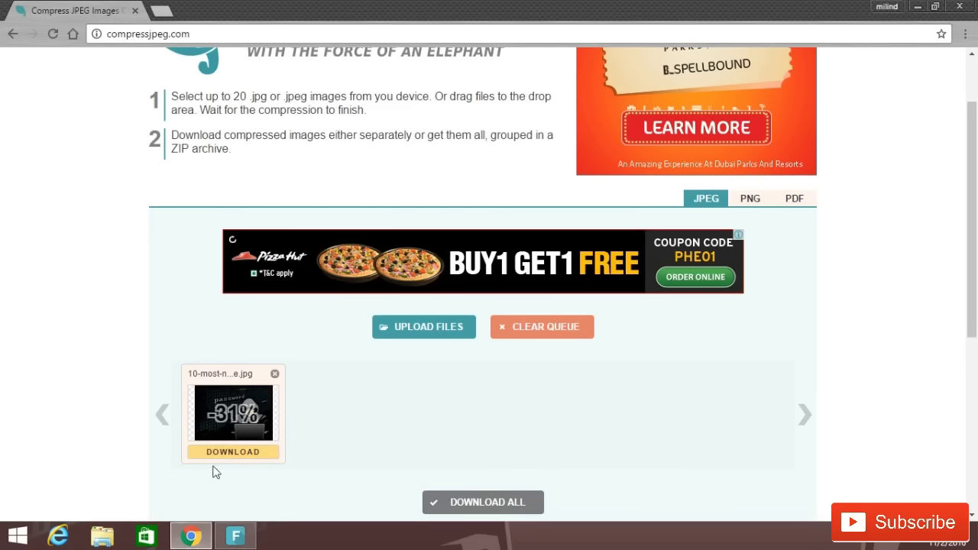
Download the compressed 377 KB 10-most-notorious-hackers-of-all-time-min.jpg, continuing the download when closing.
click(244, 453)
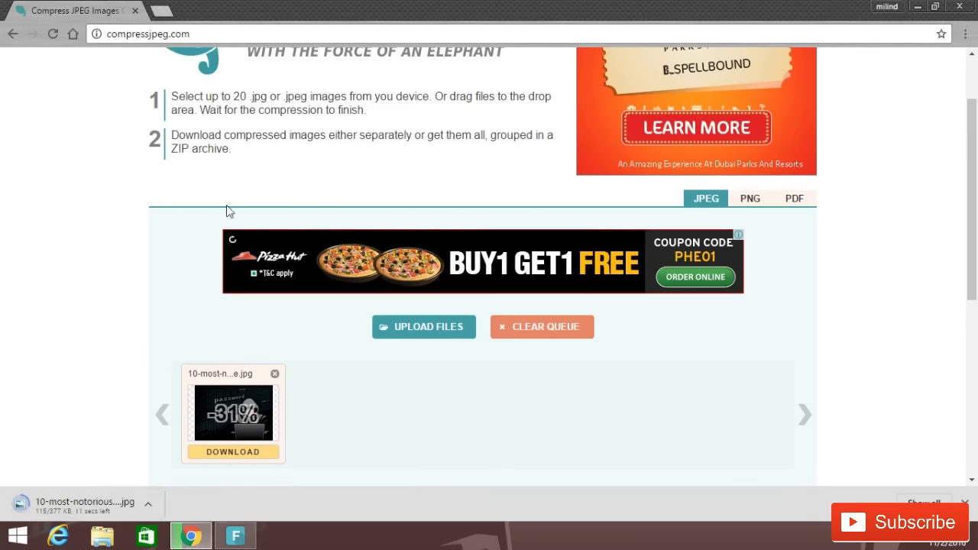
click(138, 14)
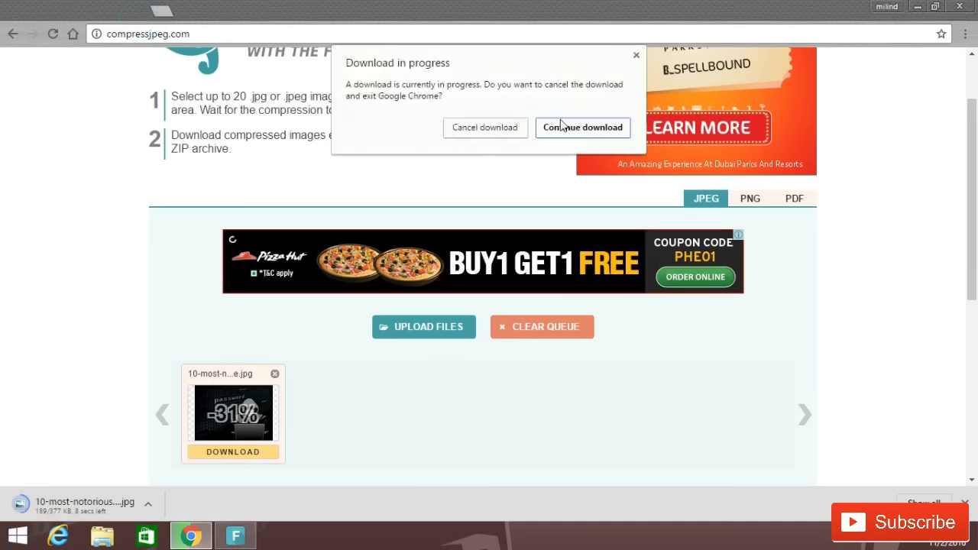
click(570, 131)
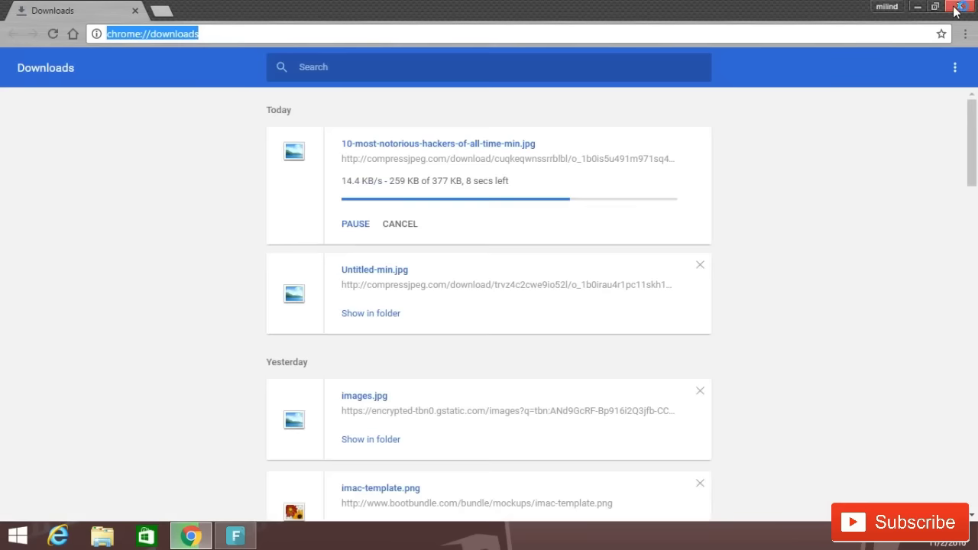
click(960, 6)
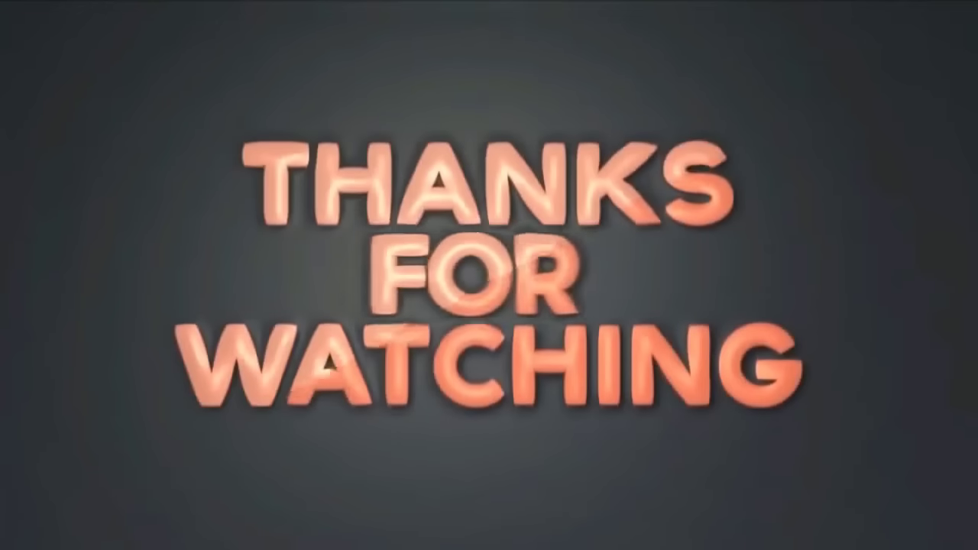